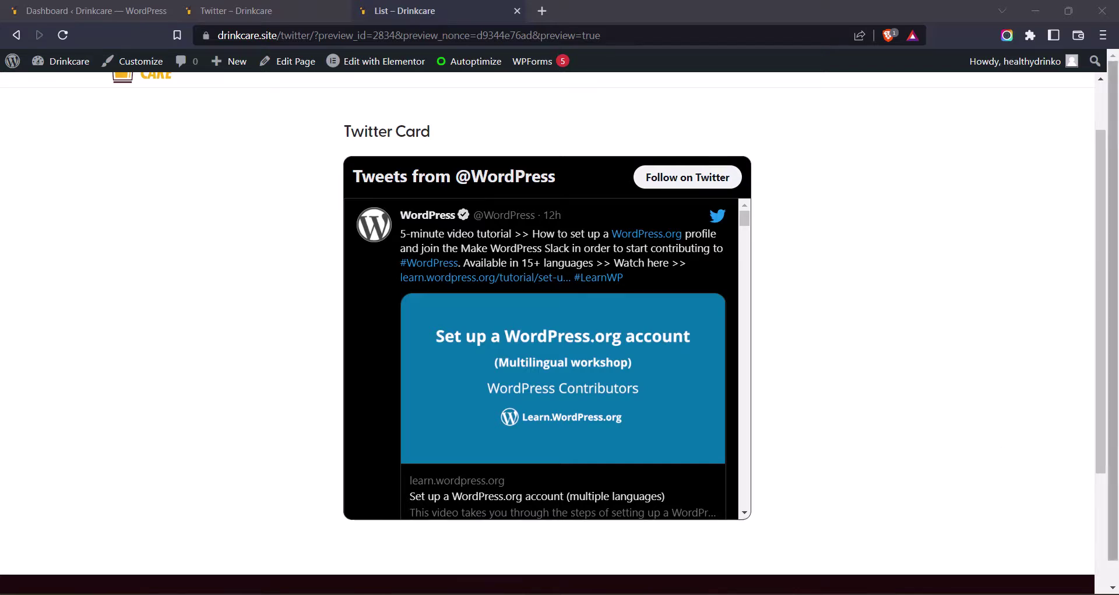
scroll(373, 256, down, 2)
scroll(581, 309, up, 2)
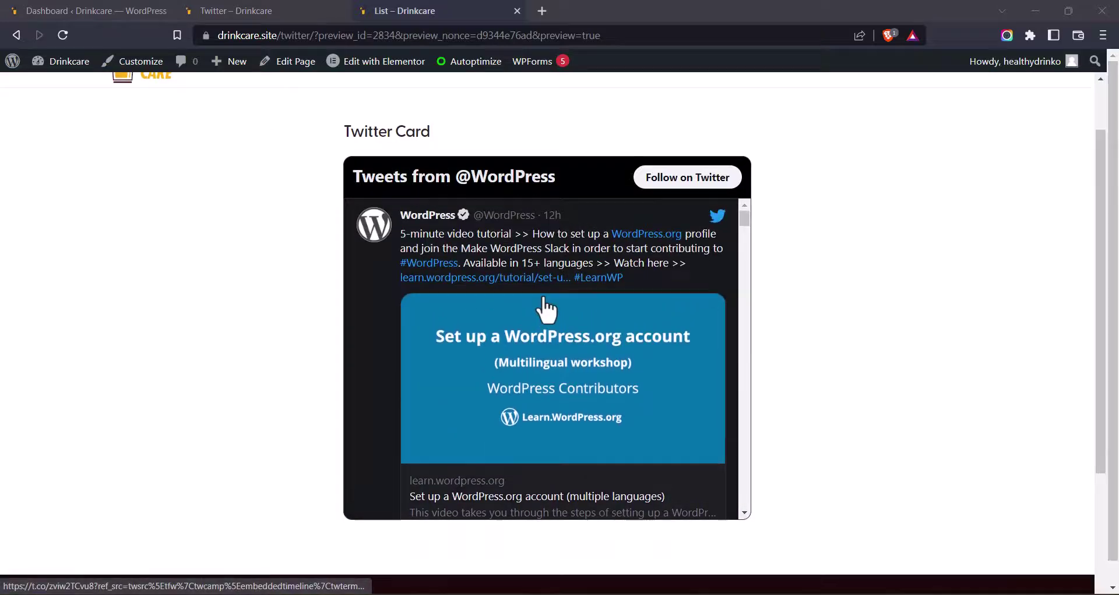
scroll(582, 279, down, 3)
scroll(653, 278, up, 2)
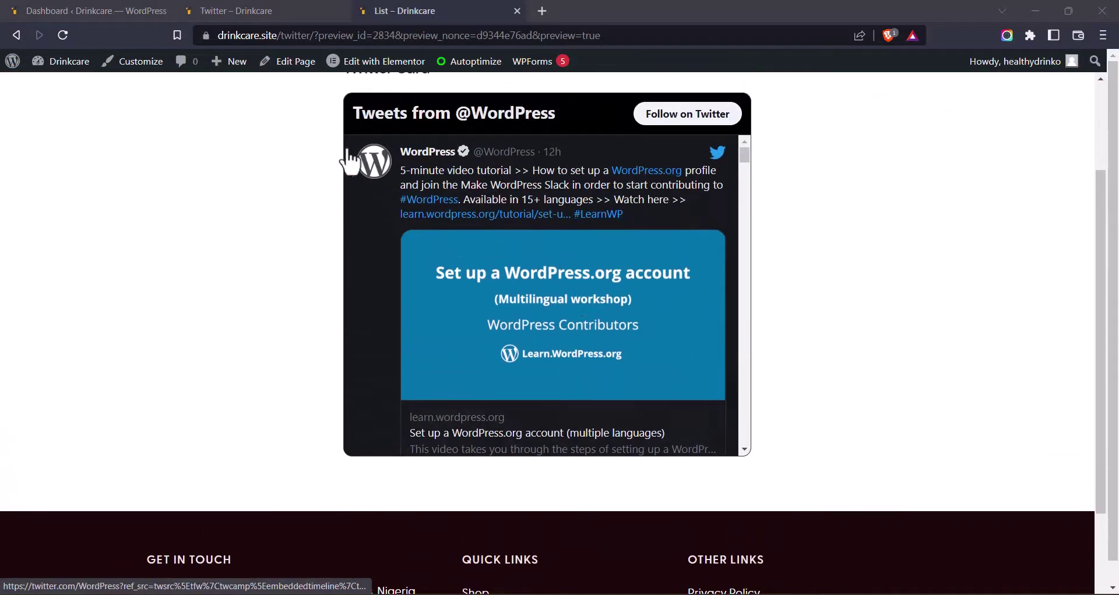
scroll(524, 174, down, 2)
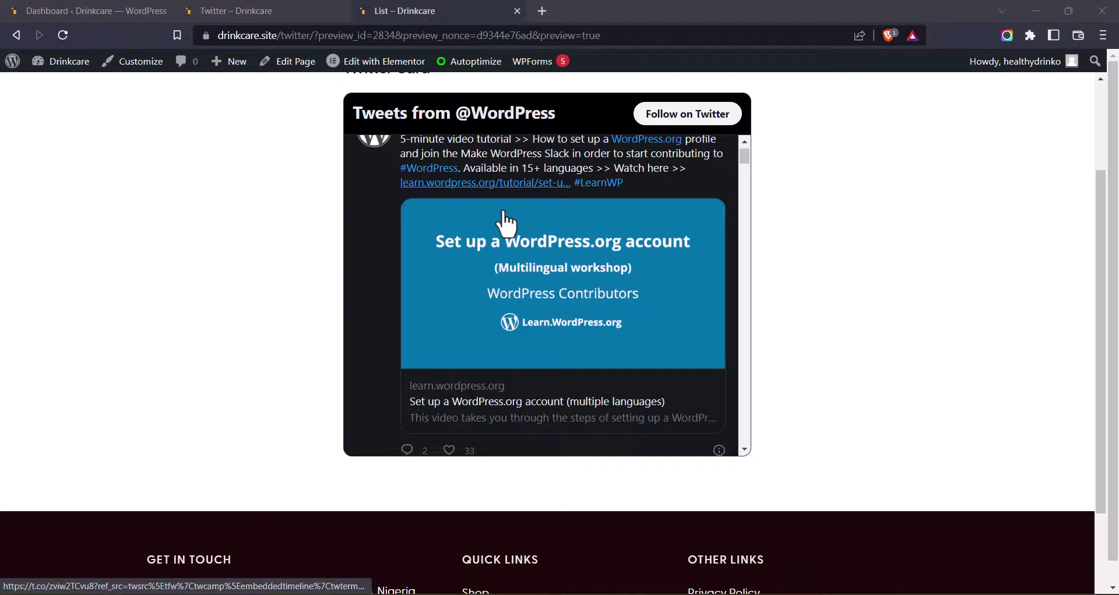
scroll(507, 190, down, 3)
scroll(515, 217, down, 3)
scroll(517, 217, down, 3)
scroll(525, 220, down, 3)
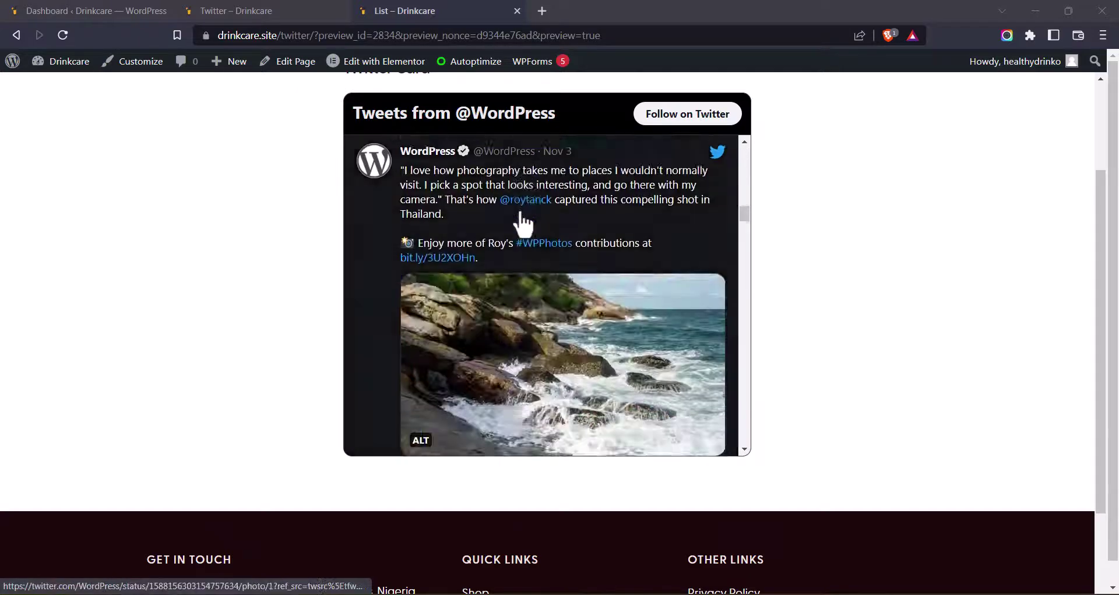
scroll(532, 232, down, 3)
scroll(587, 250, up, 1)
scroll(637, 253, up, 3)
scroll(635, 250, up, 3)
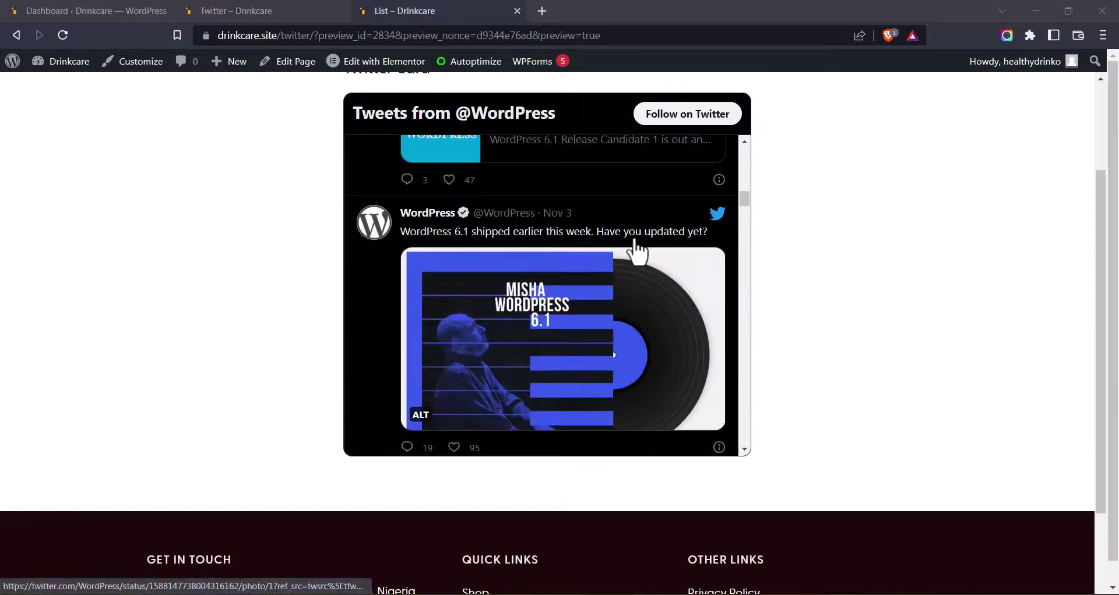
scroll(634, 249, up, 3)
scroll(634, 250, up, 3)
scroll(845, 237, up, 3)
scroll(665, 305, down, 1)
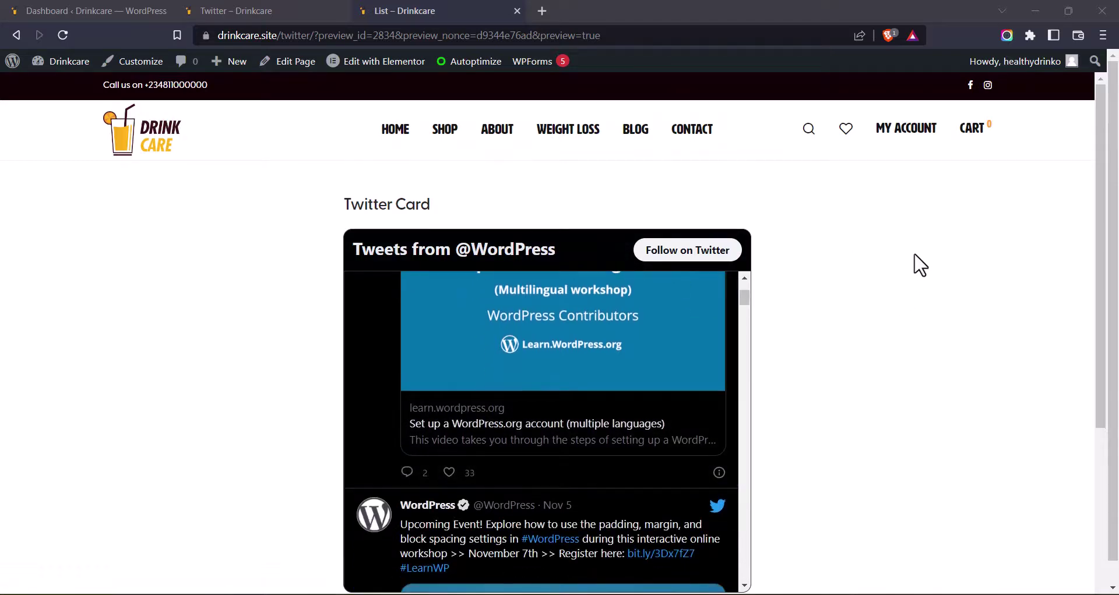
Step: From the admin dashboard, search the Add New plugins directory for 'elementor addons'
click(91, 11)
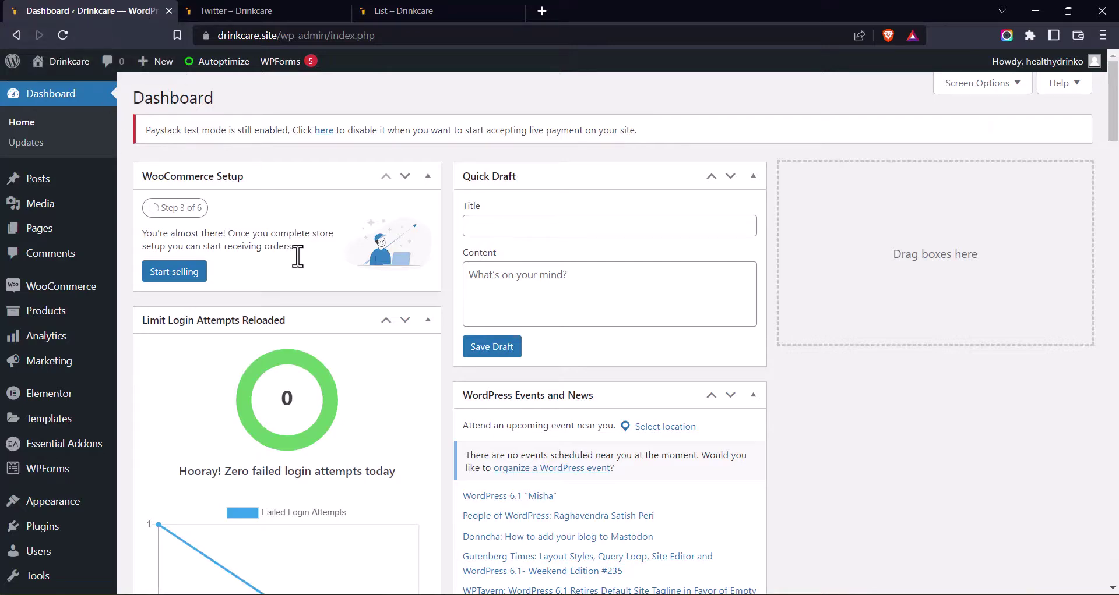
scroll(23, 495, down, 2)
mouse_move(42, 381)
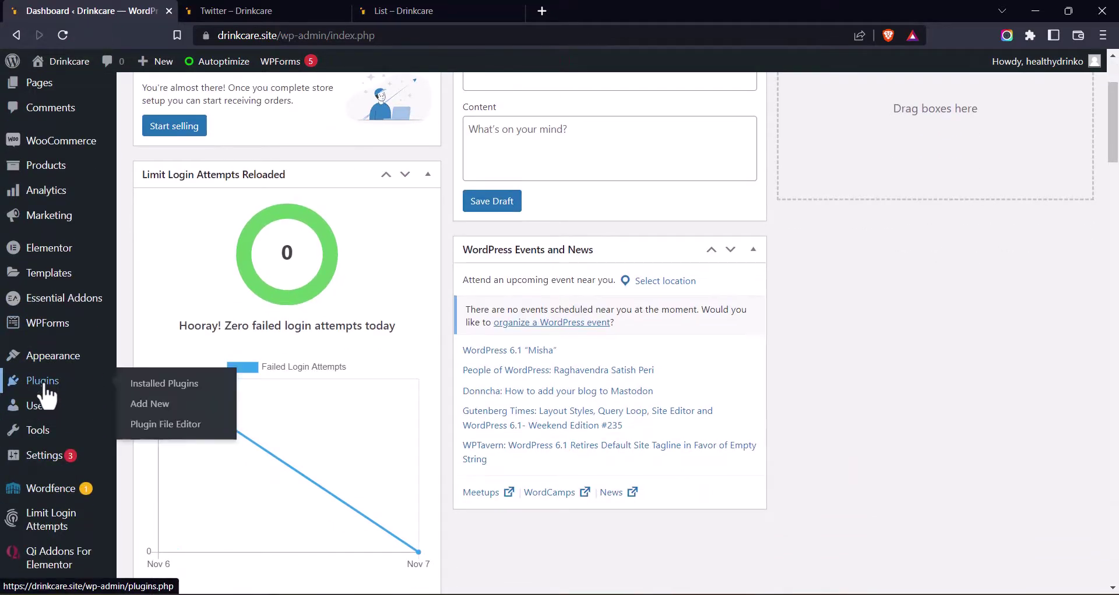
click(152, 404)
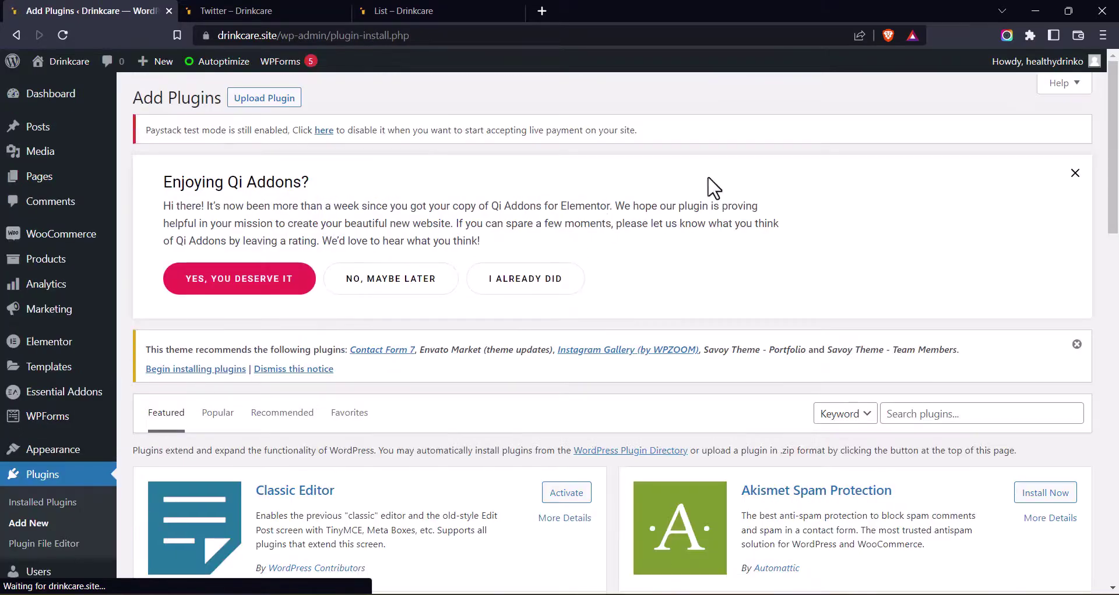
scroll(712, 187, down, 3)
click(919, 270)
text(el)
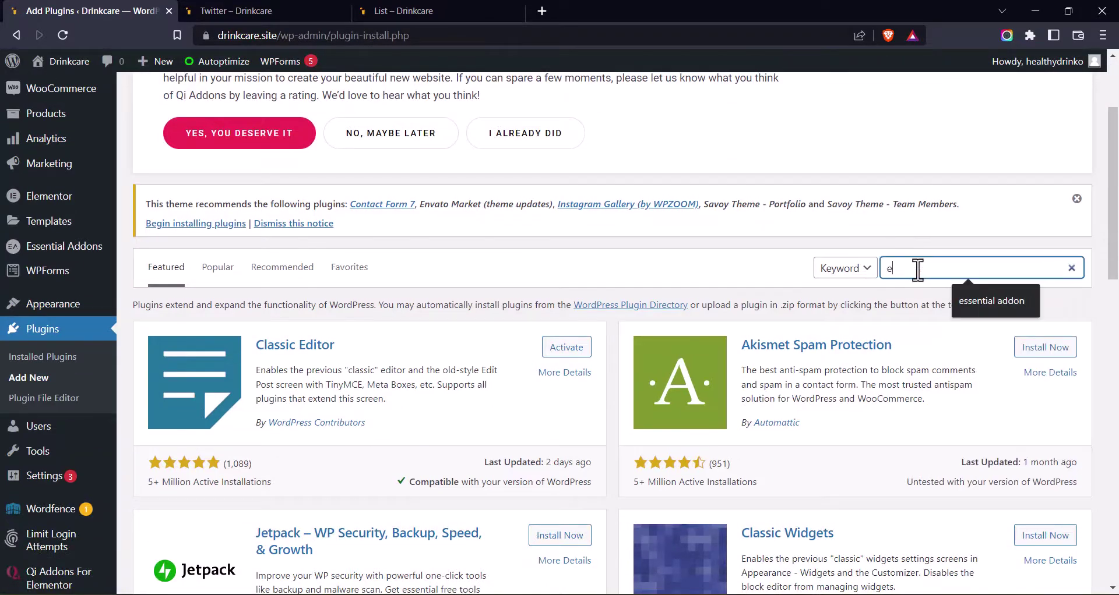
text(ementor addons)
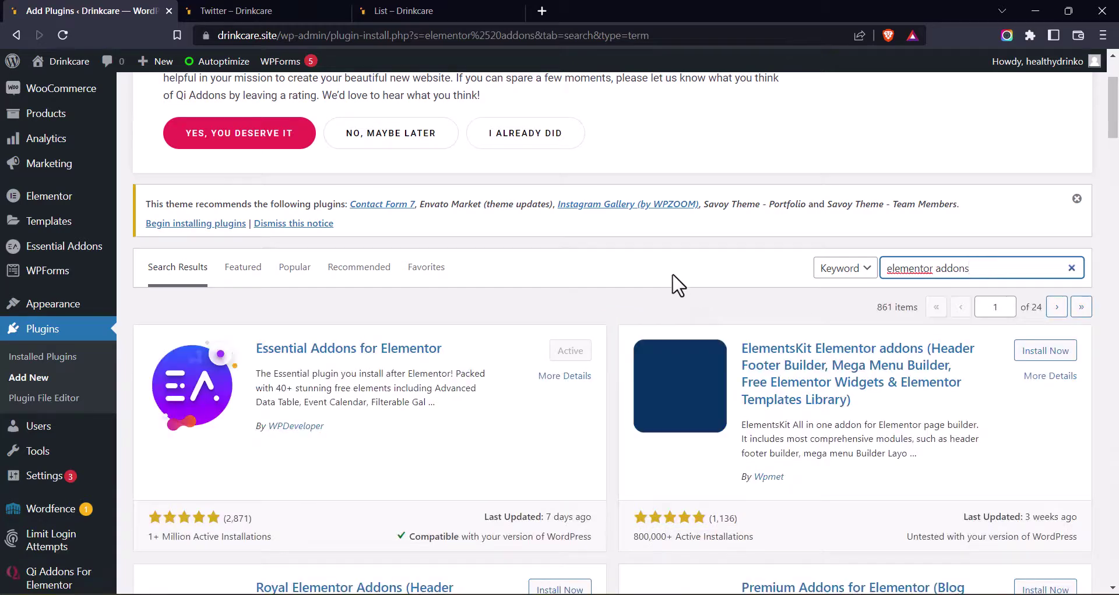
Step: Install and activate the Elementor Addon Elements plugin from the search results
scroll(665, 274, down, 1)
scroll(612, 262, down, 2)
scroll(581, 260, down, 2)
scroll(579, 258, down, 2)
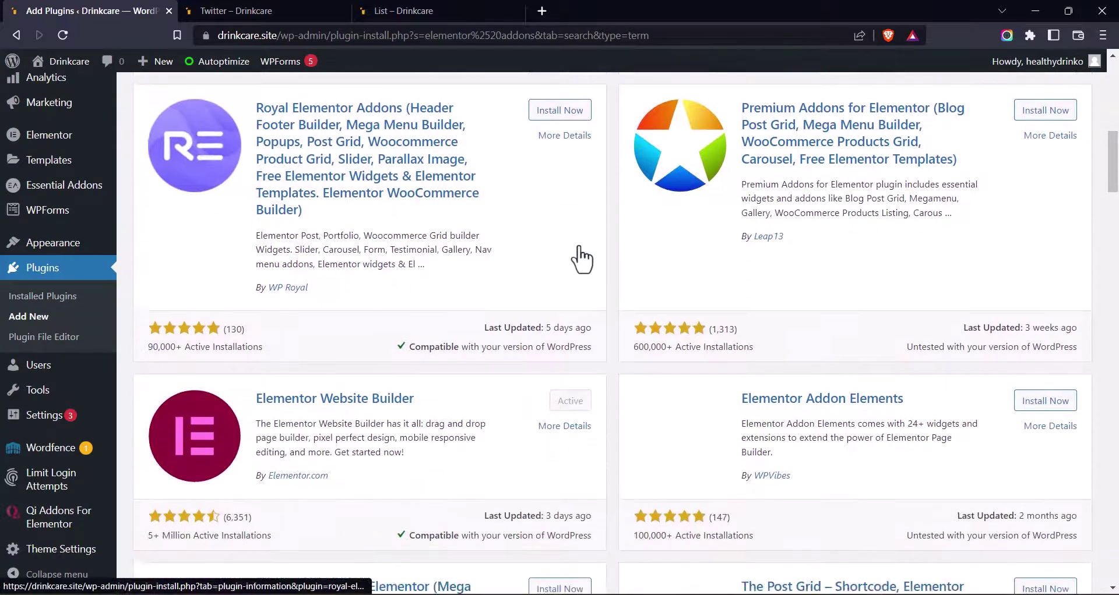
scroll(579, 254, down, 3)
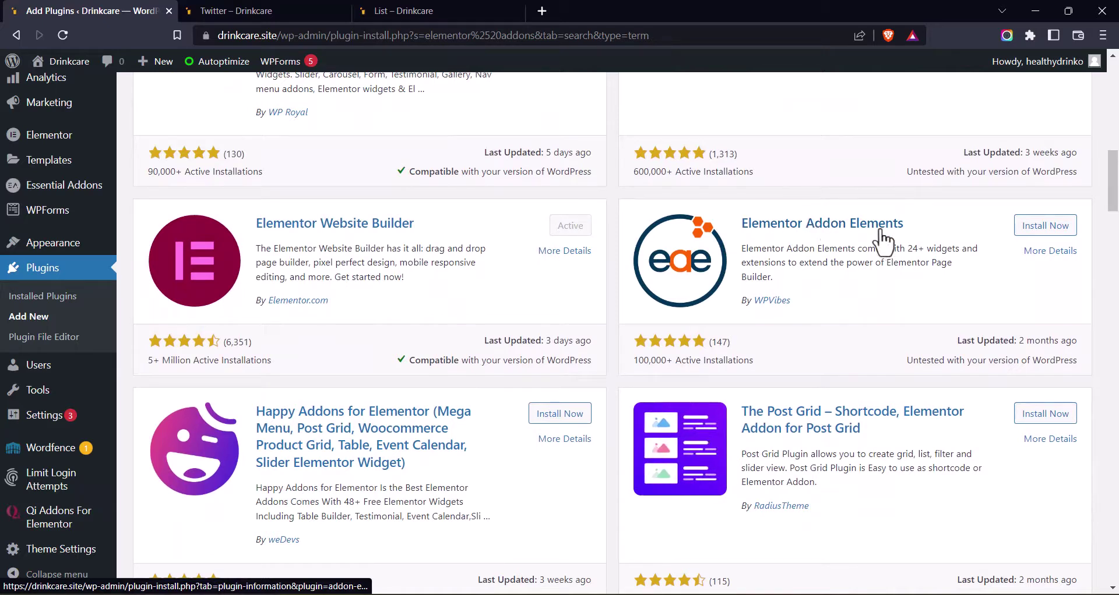
click(1049, 226)
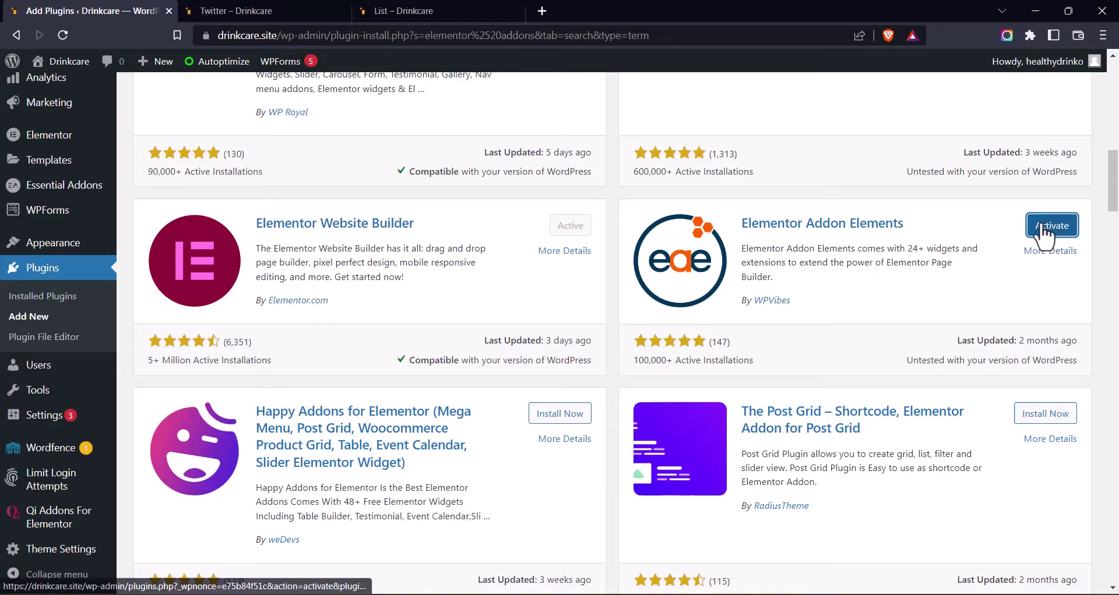
click(1052, 225)
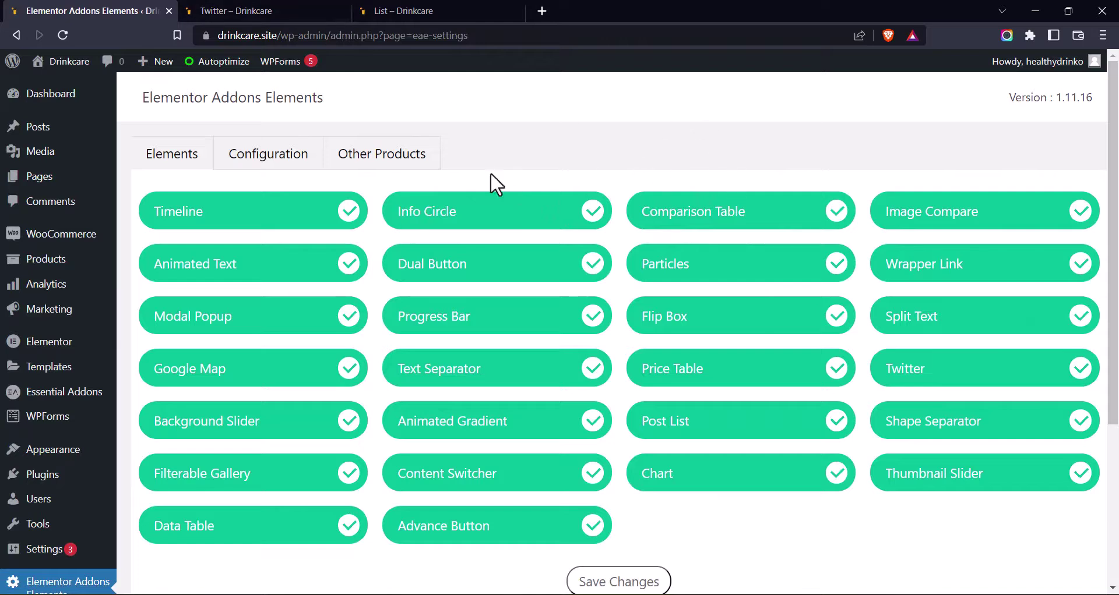
Step: Open the Twitter Card page in the Elementor editor from its page tab
click(257, 10)
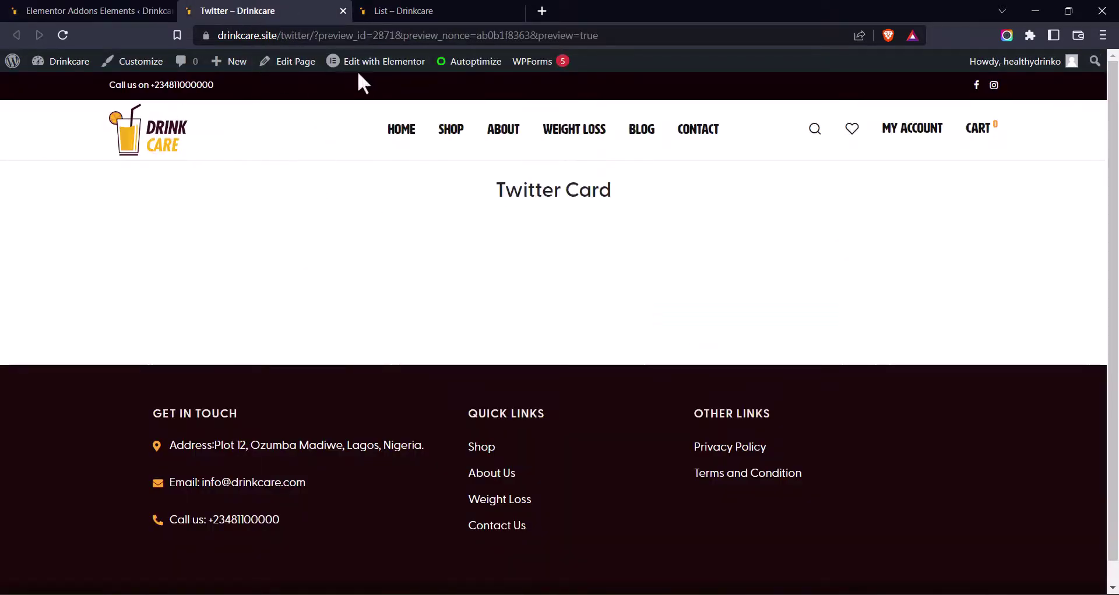
click(380, 61)
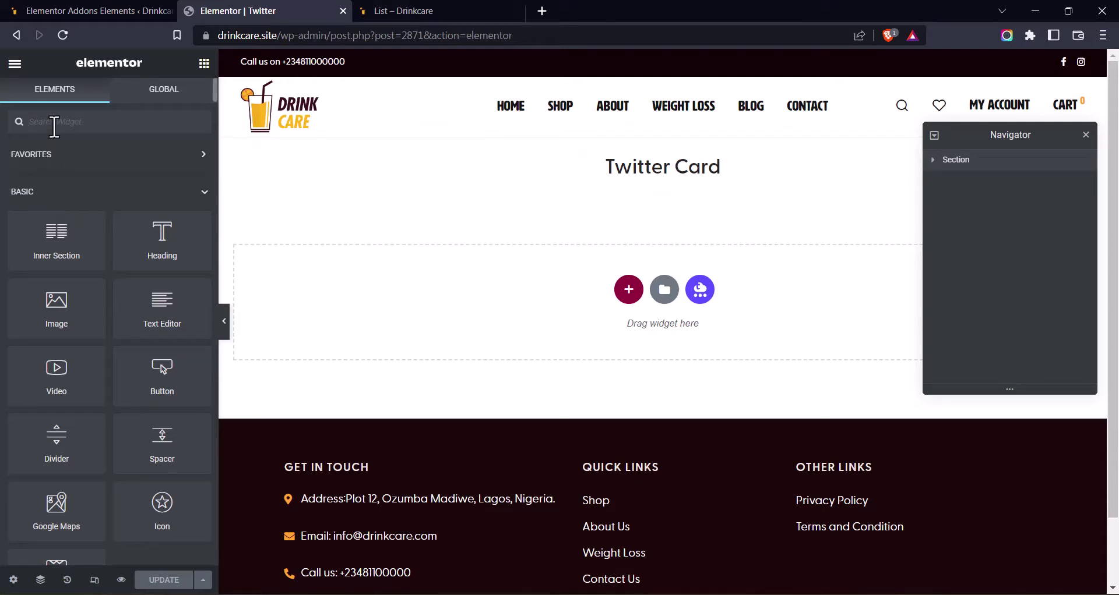
Step: Search widgets for 'twitter' and drop the EAE - Twitter widget under the Twitter Card heading
text(twitter)
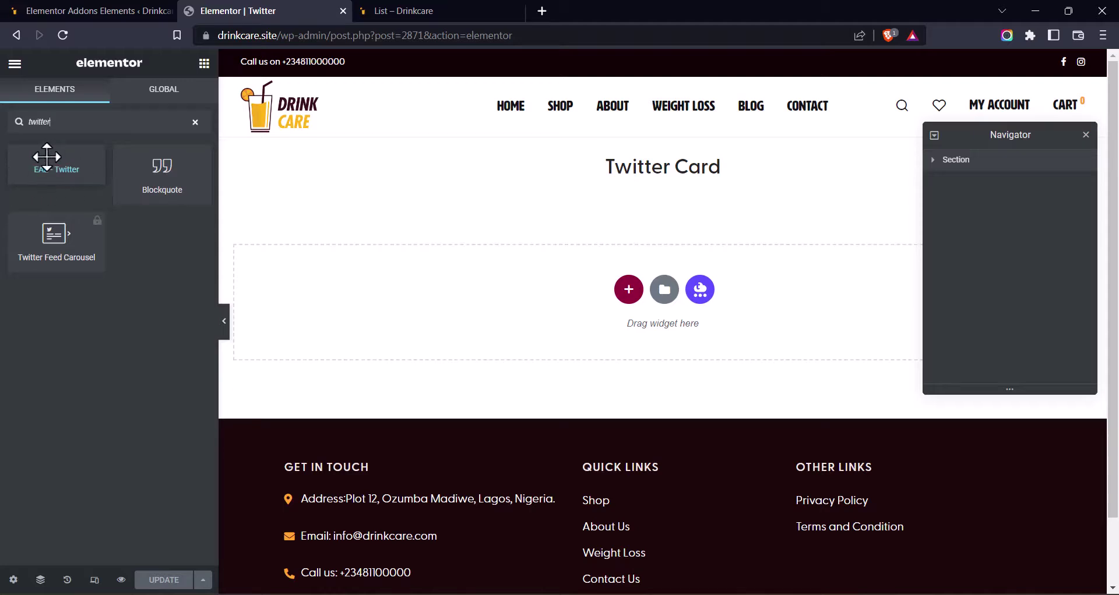
mouse_move(44, 165)
mouse_down()
mouse_move(644, 176)
mouse_move(644, 193)
mouse_up()
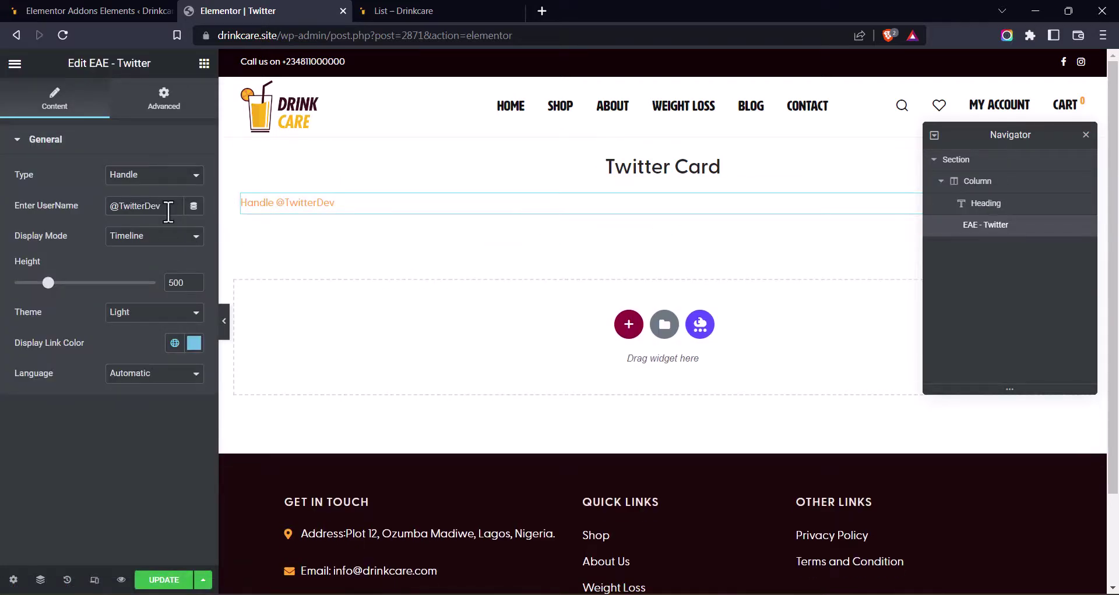
Step: Replace the TwitterDev username with wordpress in the Twitter widget
drag(166, 208, 118, 207)
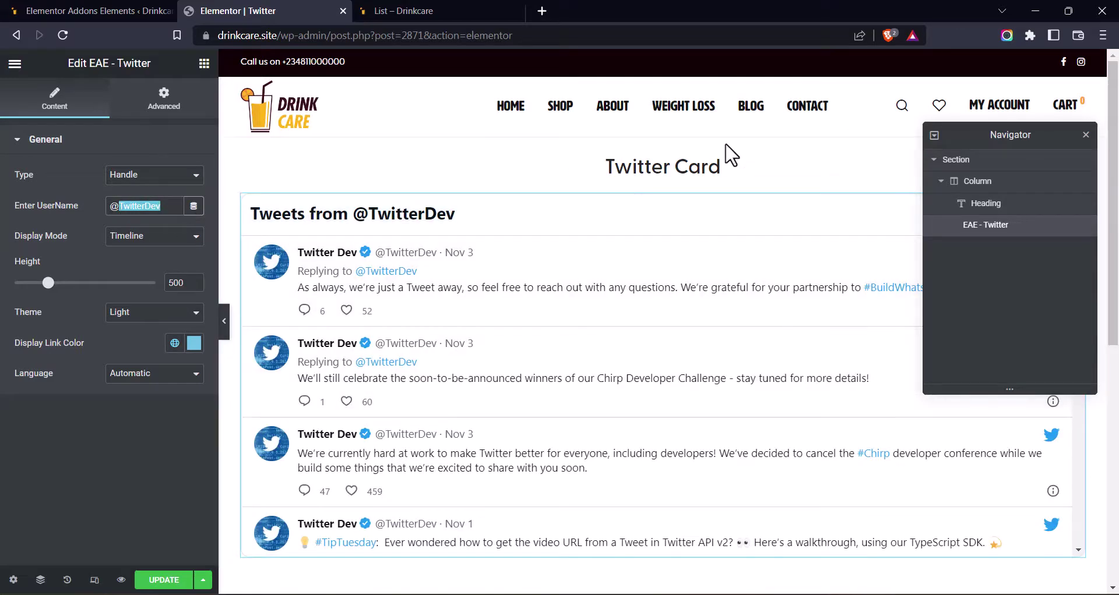
scroll(499, 292, down, 2)
scroll(517, 361, up, 2)
text(wordpress)
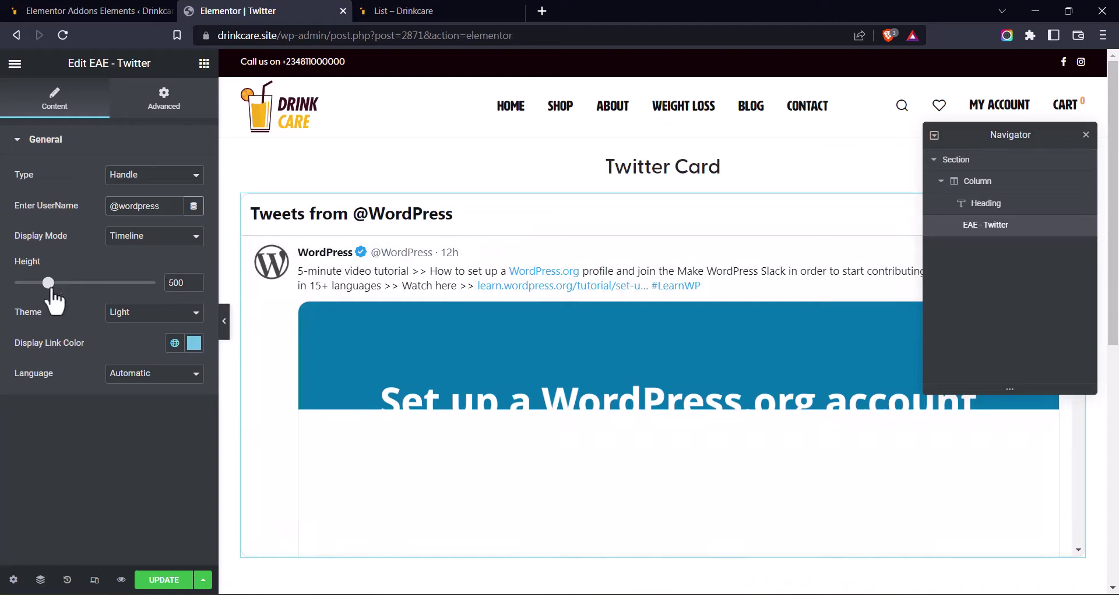
Step: Raise the Twitter feed height to 600
scroll(732, 238, down, 4)
scroll(667, 259, up, 2)
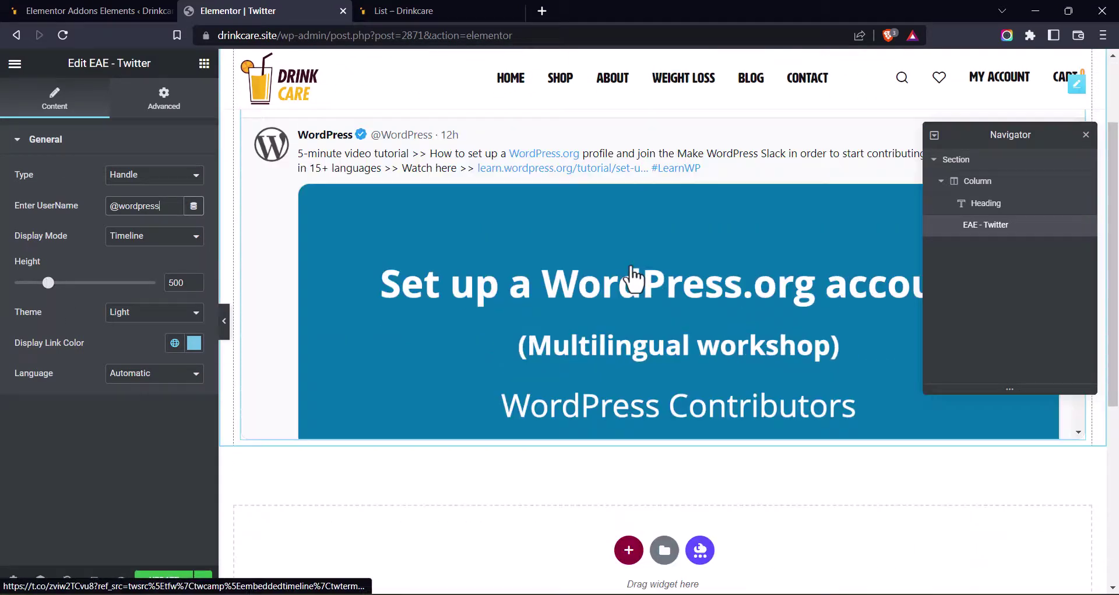
scroll(633, 279, up, 1)
drag(49, 284, 66, 287)
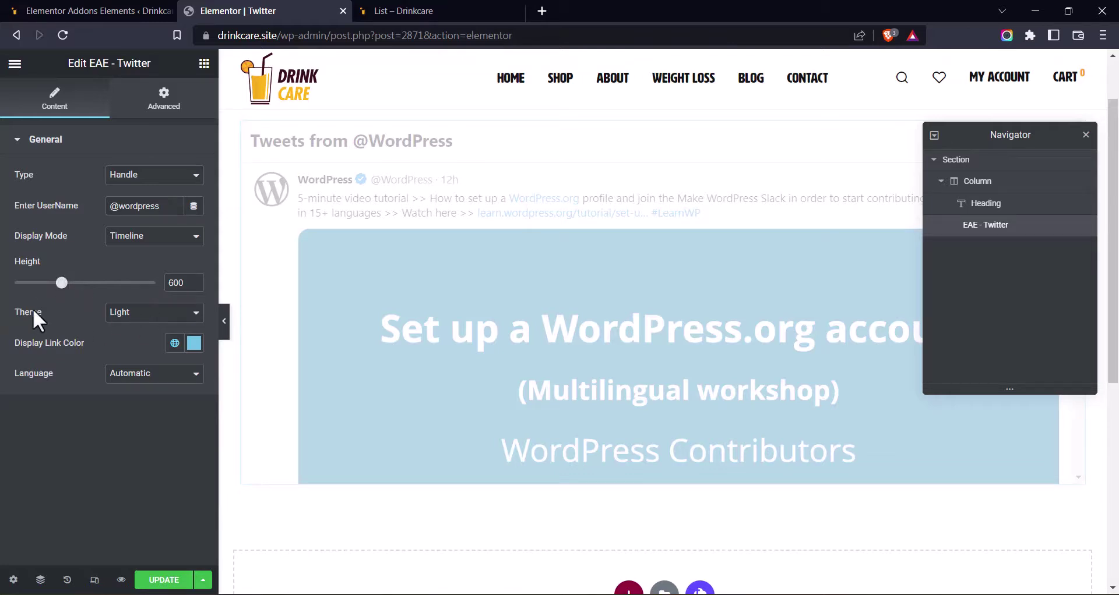
Step: Set the Twitter widget theme to Dark, keeping Language on Automatic
scroll(465, 245, up, 2)
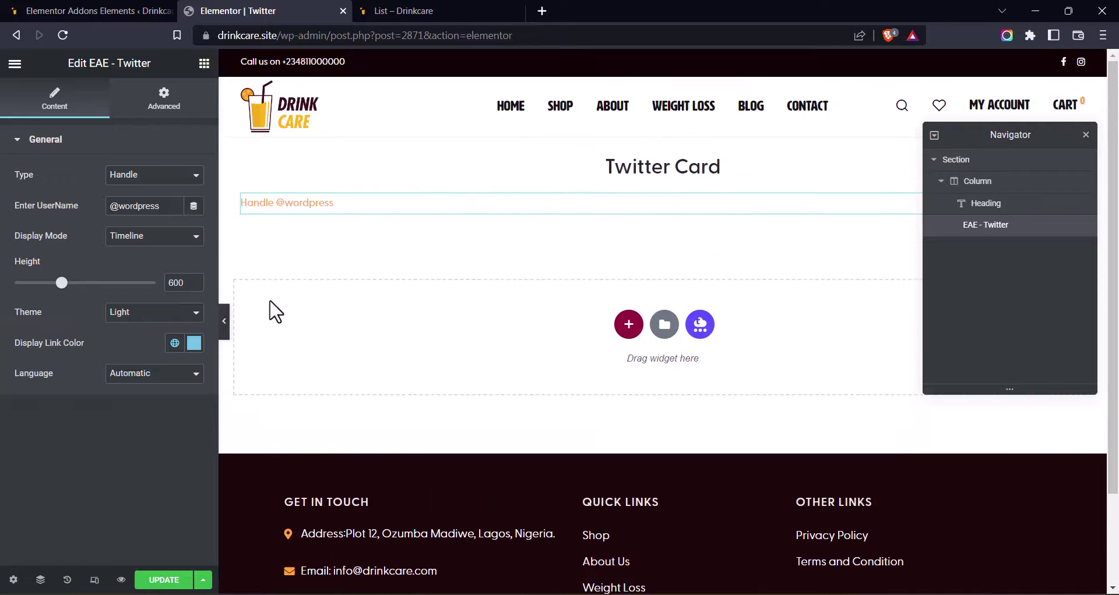
click(121, 317)
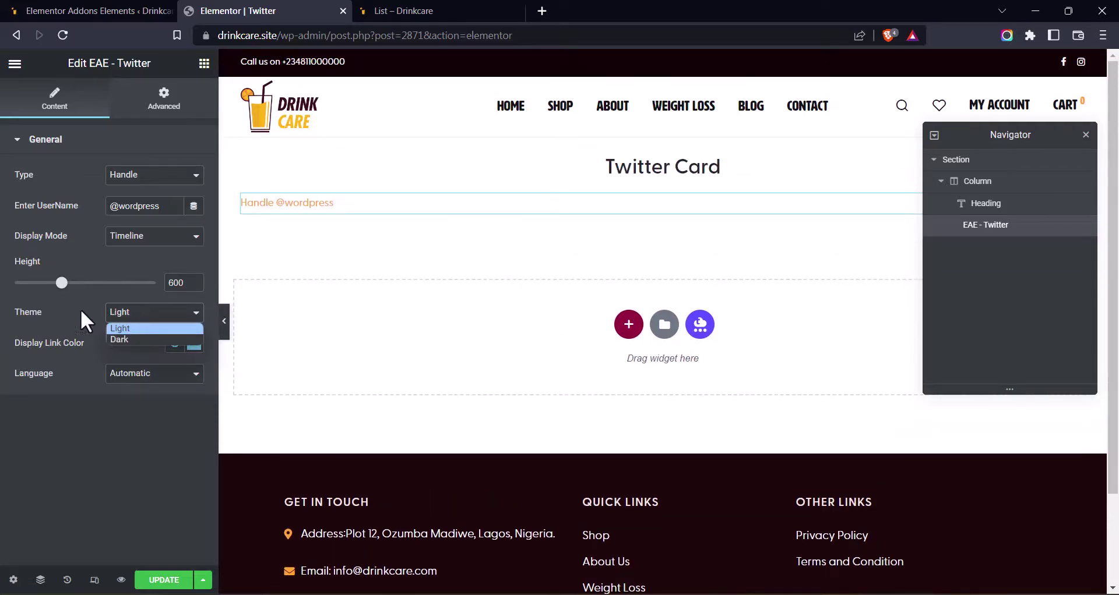
click(120, 339)
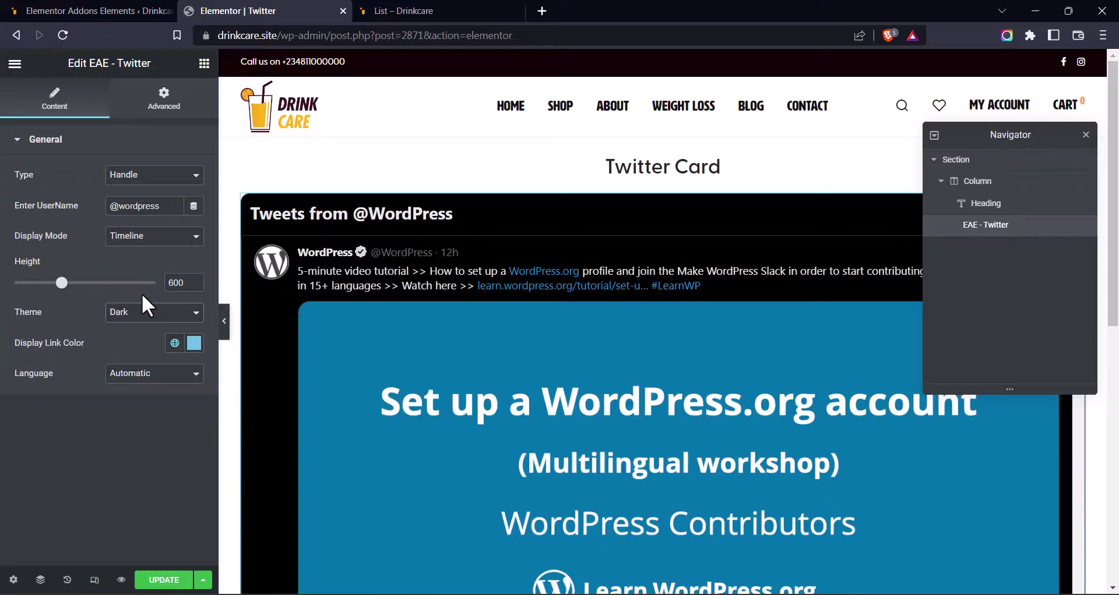
scroll(440, 288, down, 4)
scroll(452, 287, down, 3)
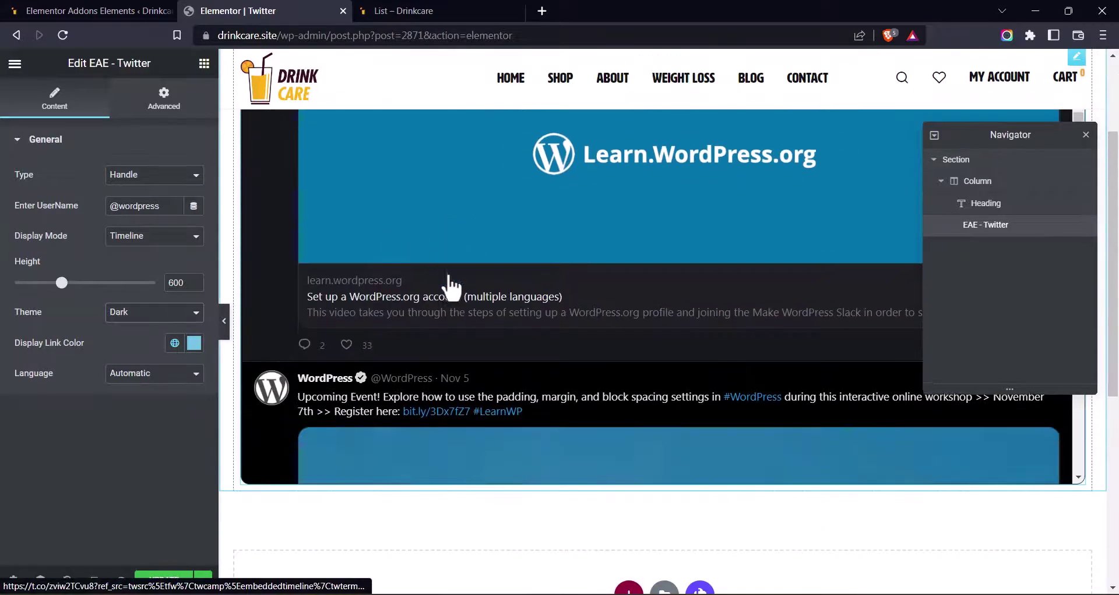
scroll(474, 288, down, 3)
click(148, 377)
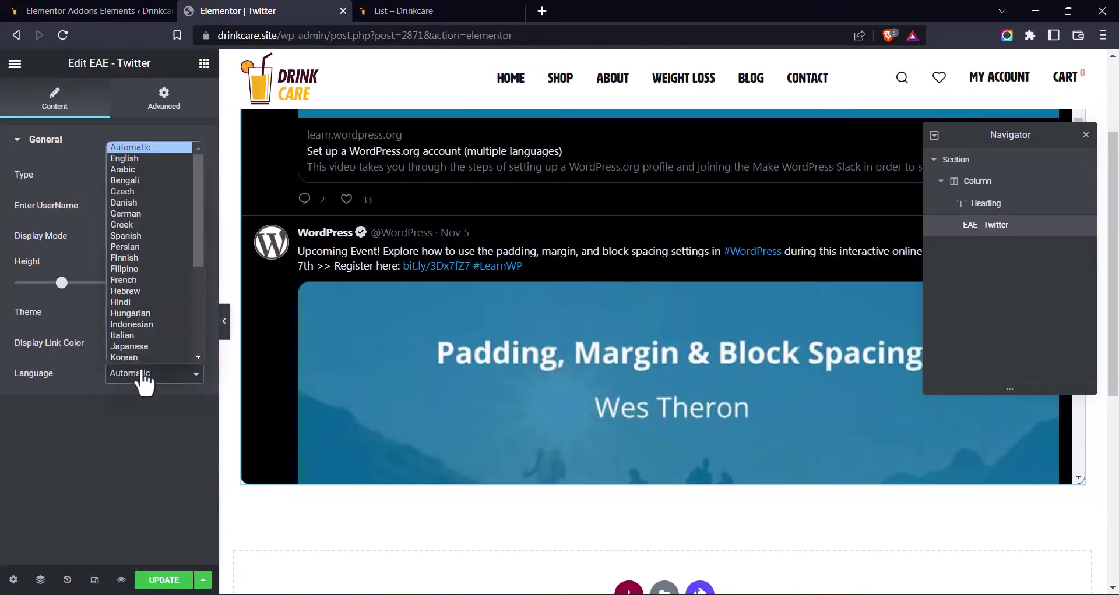
click(83, 375)
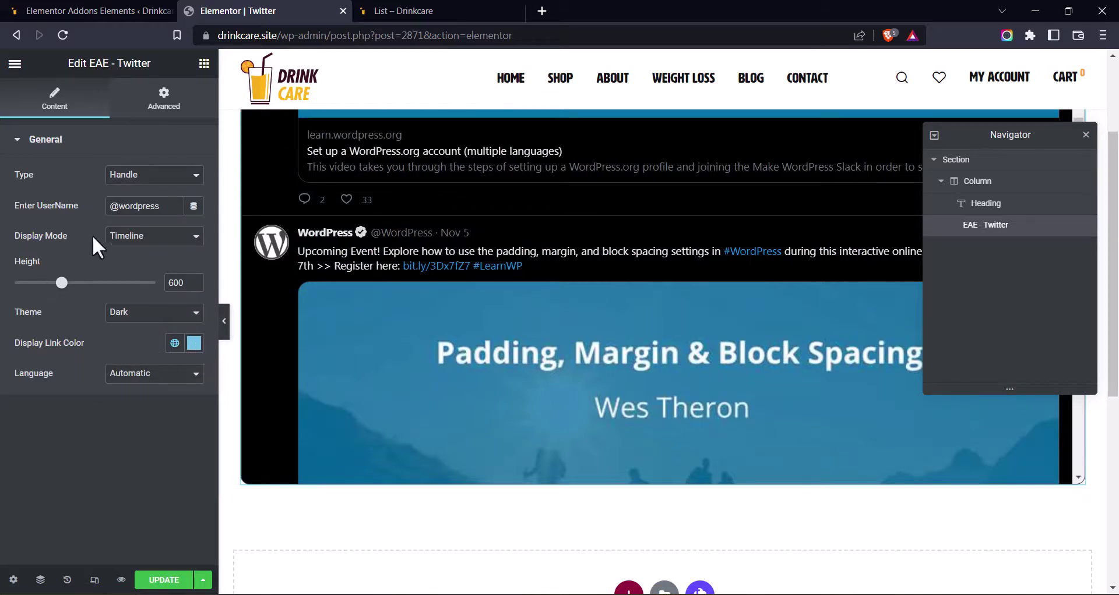
Step: Save the Twitter Card page with Update
click(163, 580)
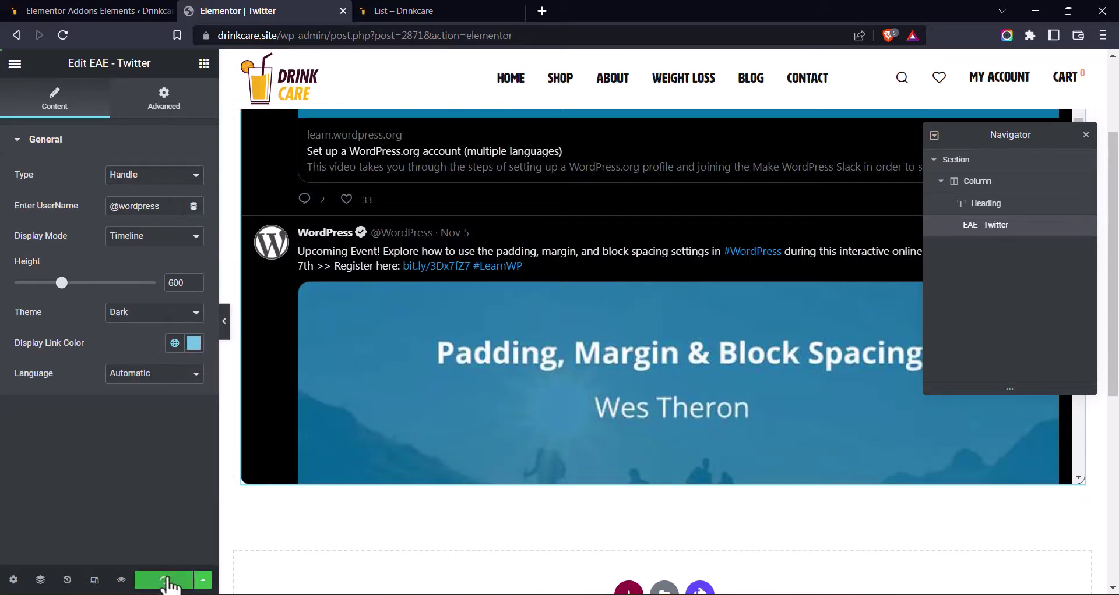
scroll(375, 387, up, 2)
scroll(374, 388, up, 3)
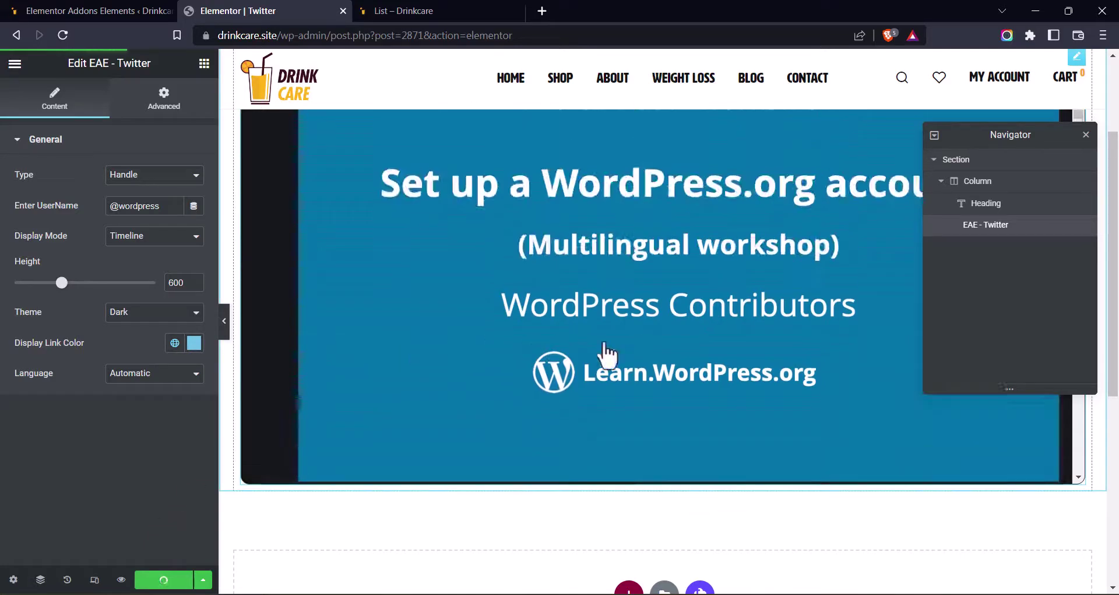
scroll(233, 431, up, 2)
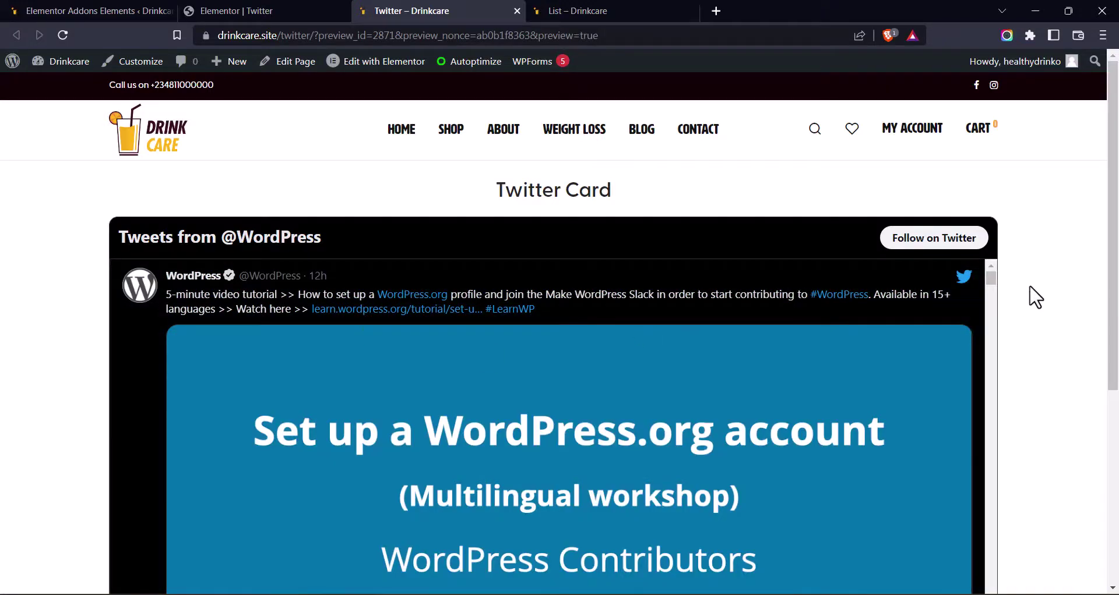
scroll(1034, 297, down, 2)
scroll(1025, 289, down, 2)
scroll(1025, 289, up, 3)
scroll(550, 291, down, 3)
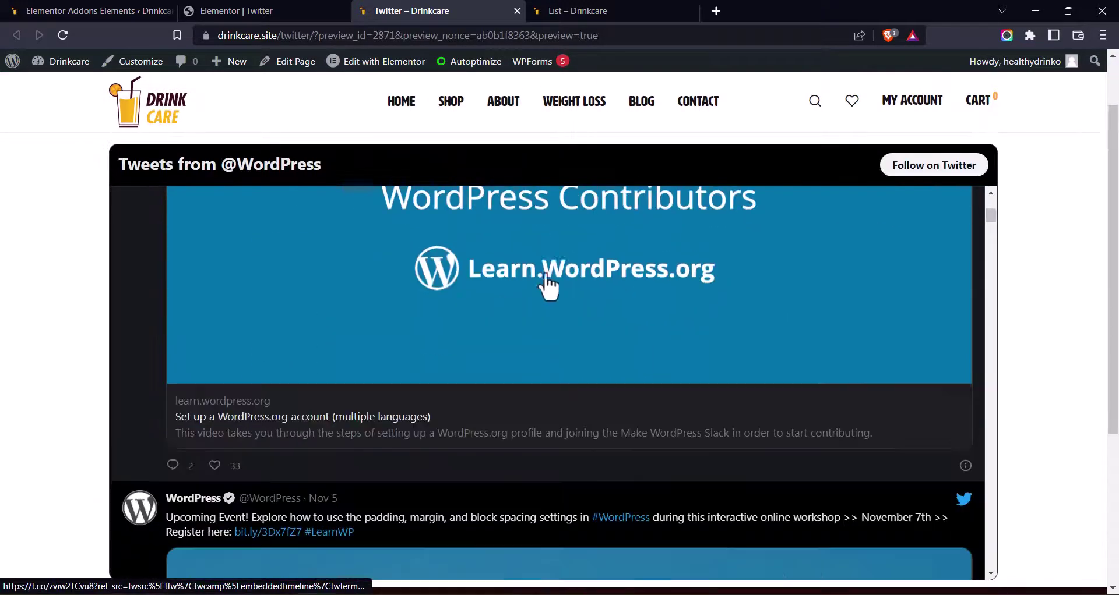
scroll(550, 289, down, 5)
scroll(559, 287, down, 5)
scroll(561, 287, down, 5)
scroll(565, 288, down, 1)
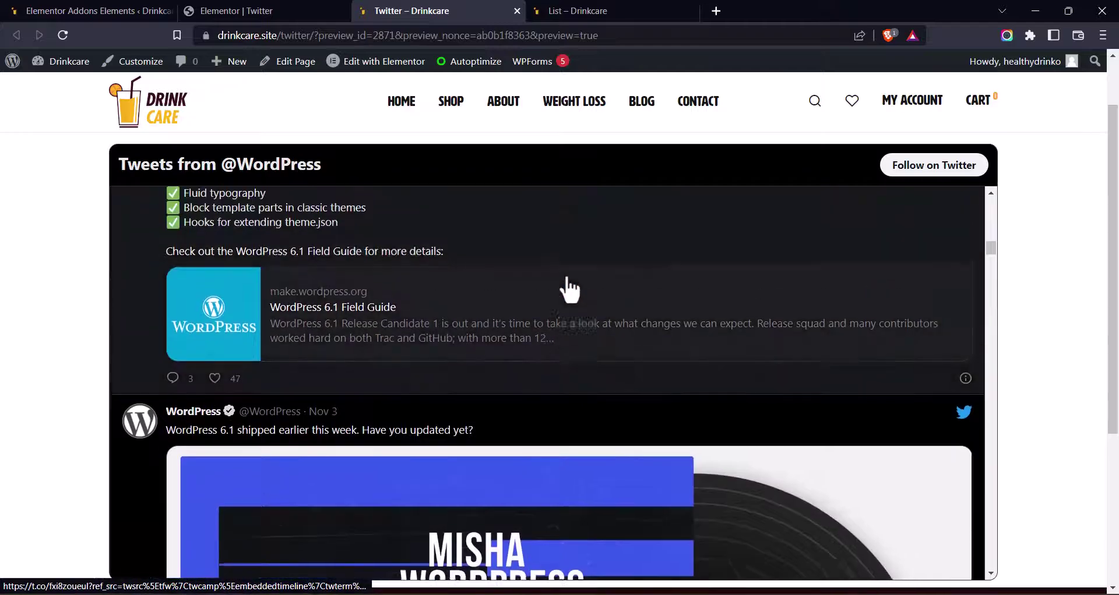
scroll(568, 290, down, 5)
scroll(569, 292, down, 5)
scroll(548, 303, down, 5)
scroll(530, 318, down, 3)
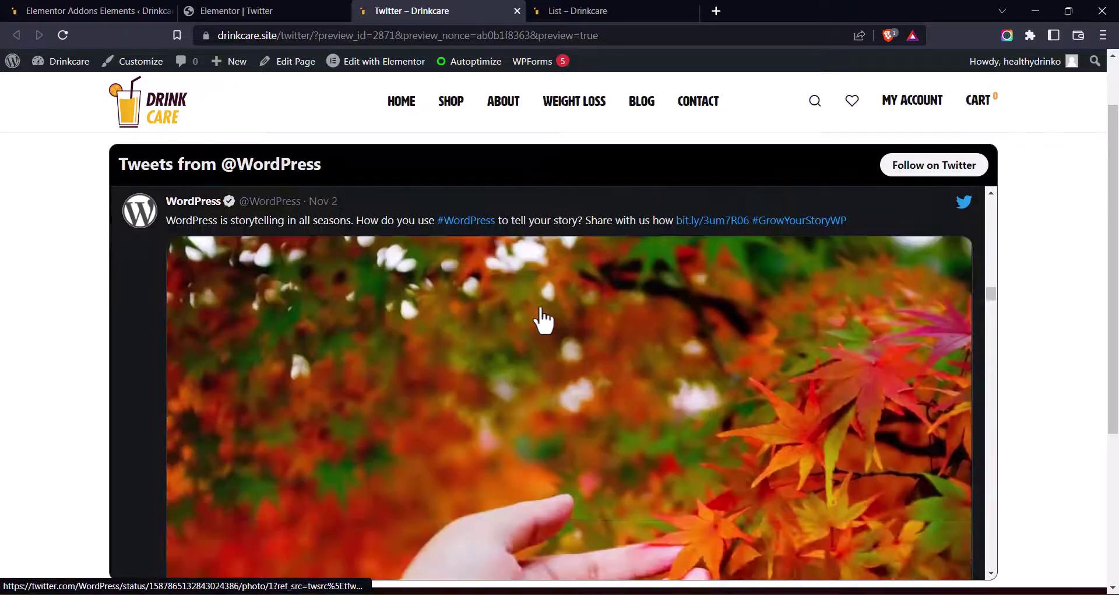
scroll(547, 324, up, 5)
scroll(555, 291, up, 5)
scroll(554, 250, up, 5)
scroll(558, 249, up, 2)
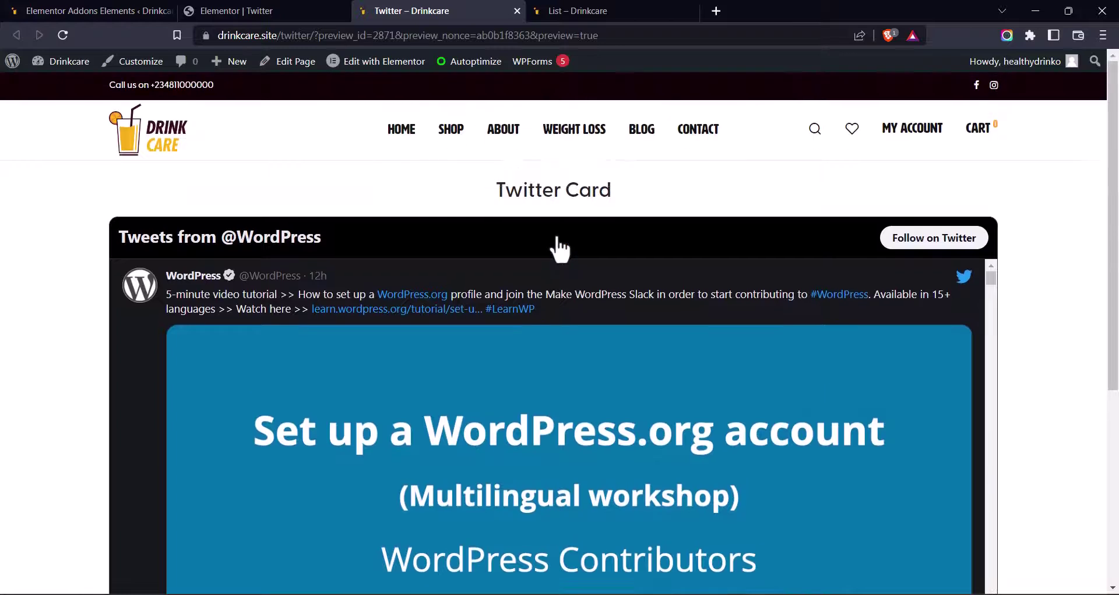